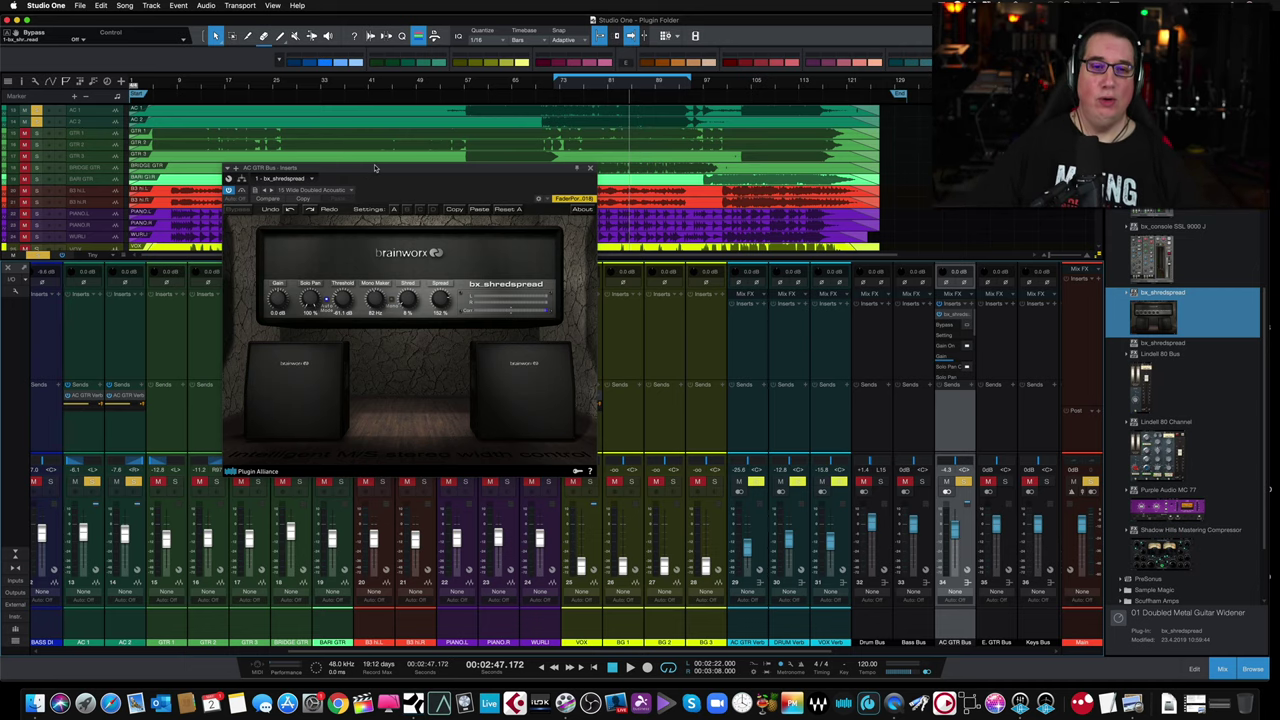
- Play the acoustic guitar bus from the loop start and compare its sound with bx_shredspread bypassed and active
left_click_drag(368, 172, 363, 174)
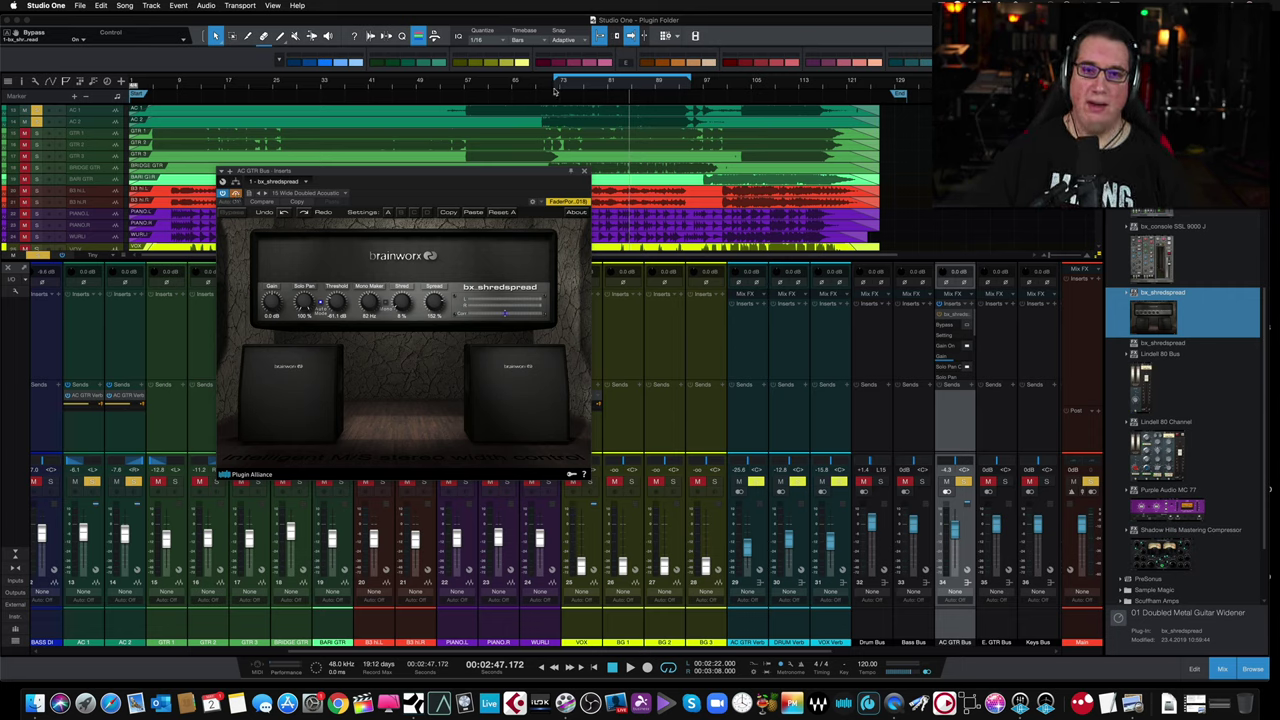
left_click(555, 91)
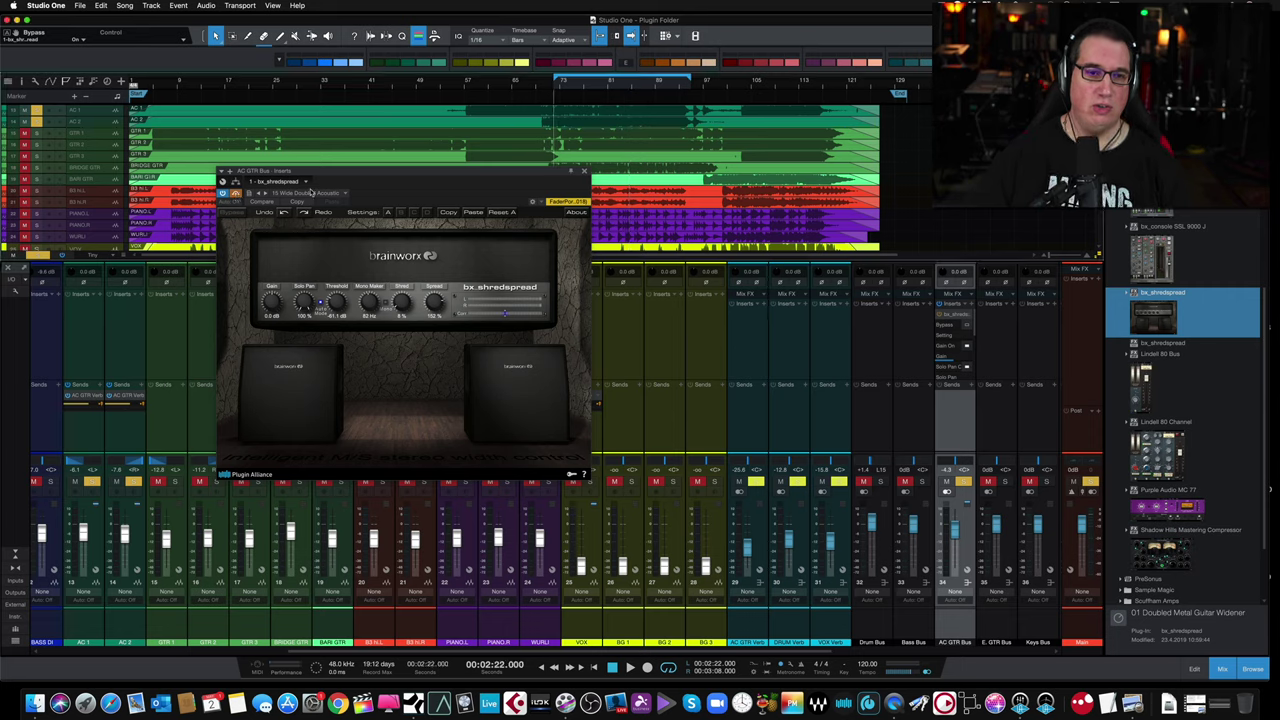
left_click(236, 194)
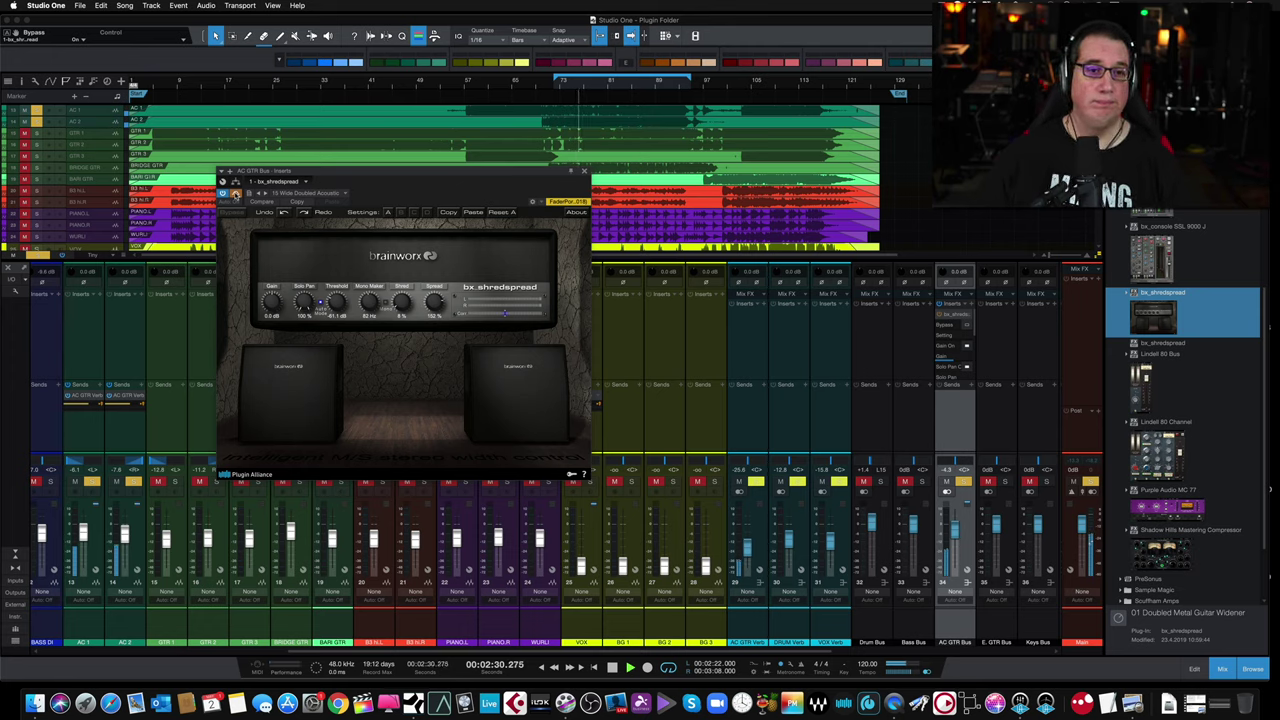
left_click(235, 193)
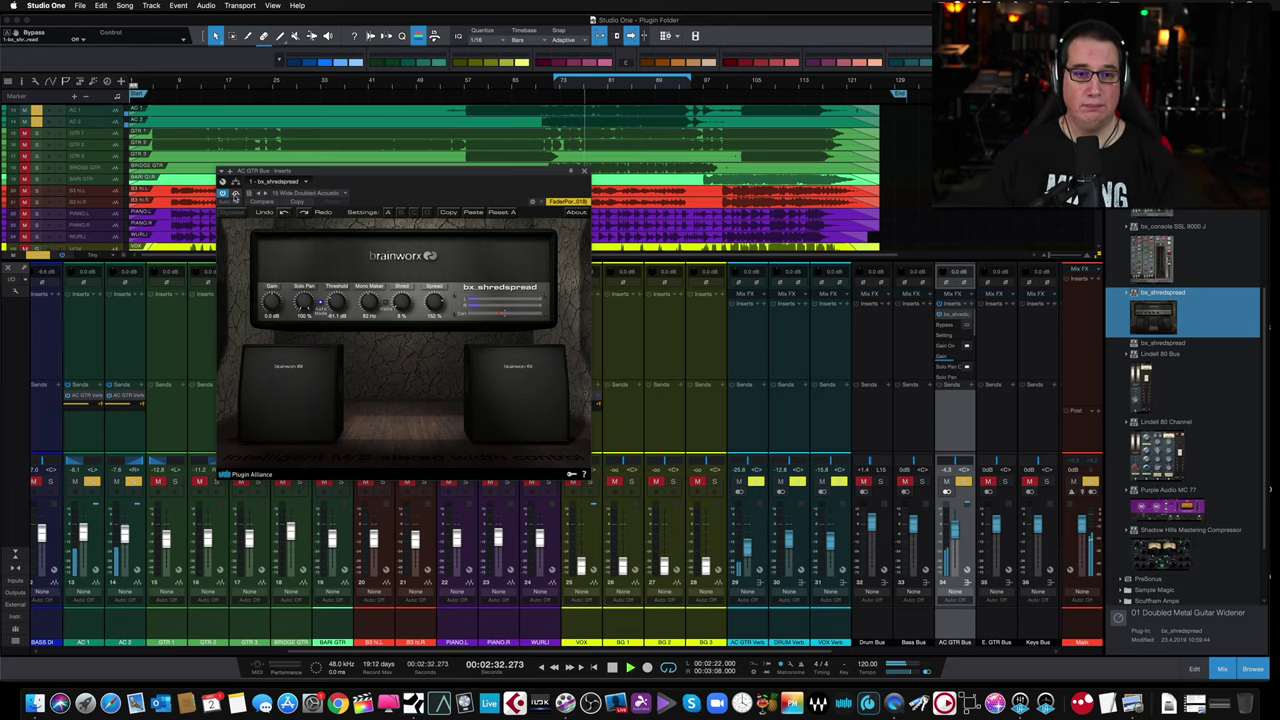
- Widen the Spread in stages to 200 %, comparing against bypass during playback, and bring it back to 144 %
left_click_drag(433, 300, 430, 294)
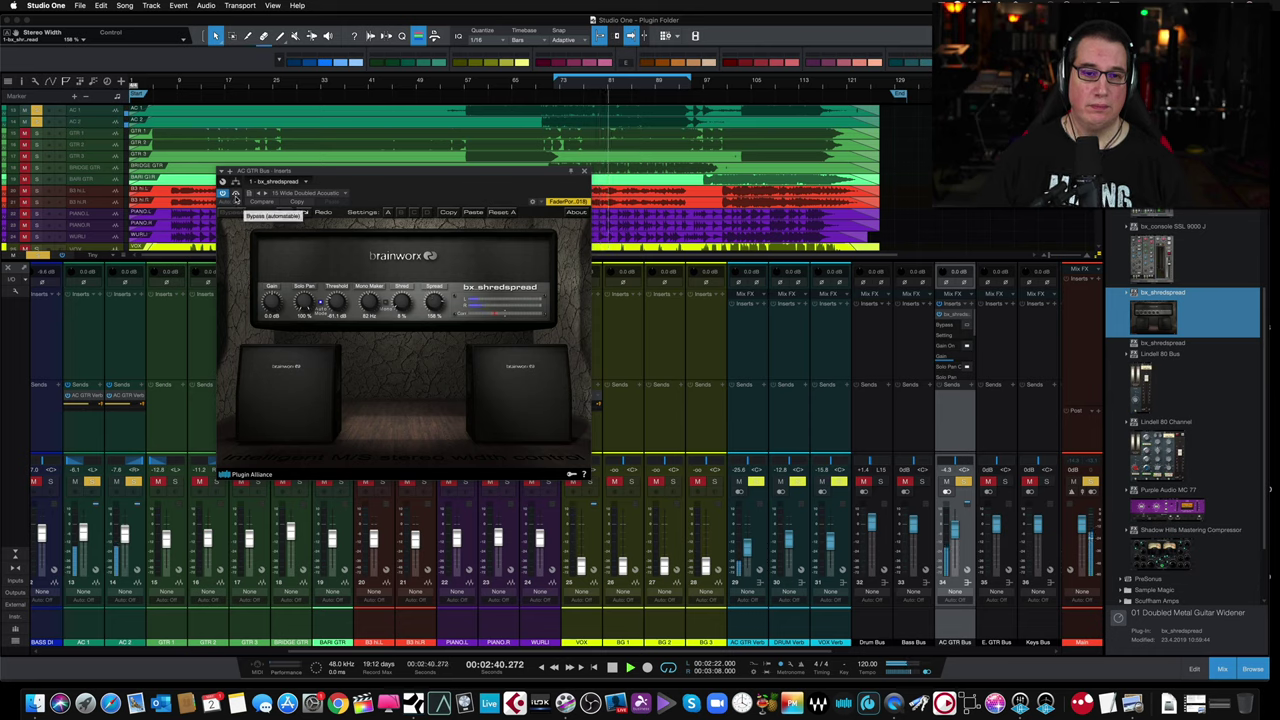
left_click(235, 195)
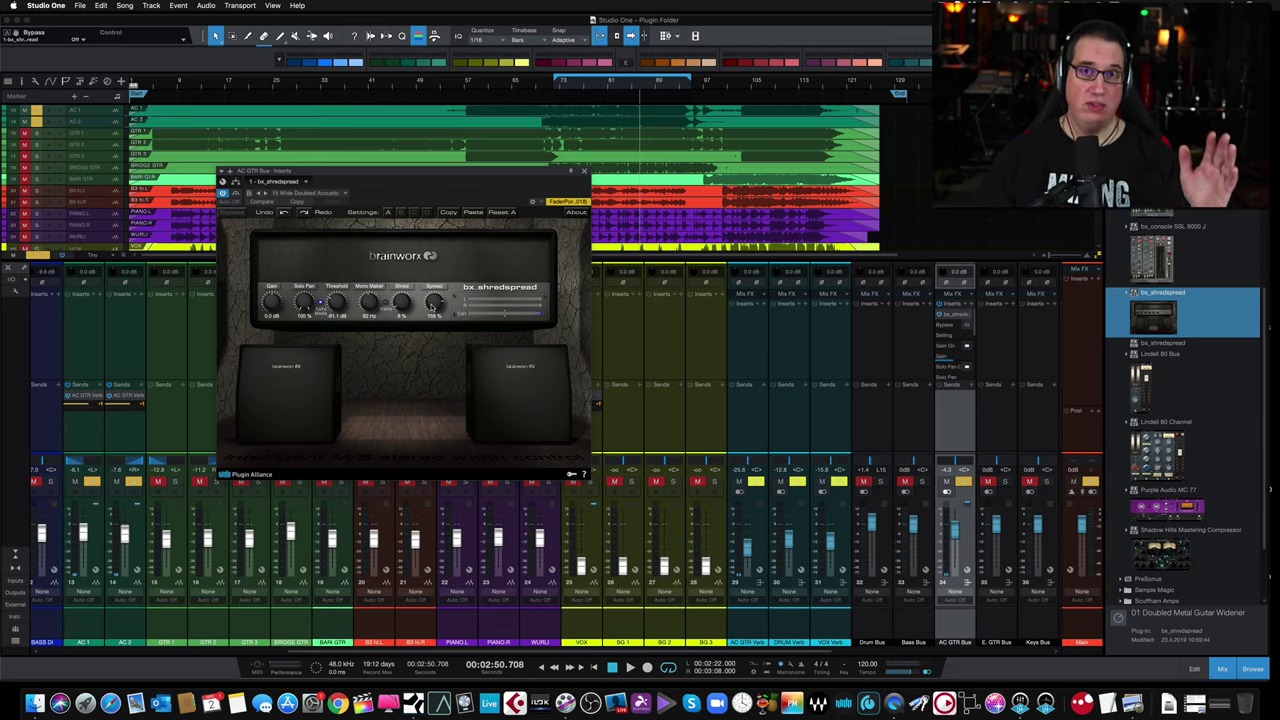
left_click(434, 303)
left_click_drag(434, 303, 451, 160)
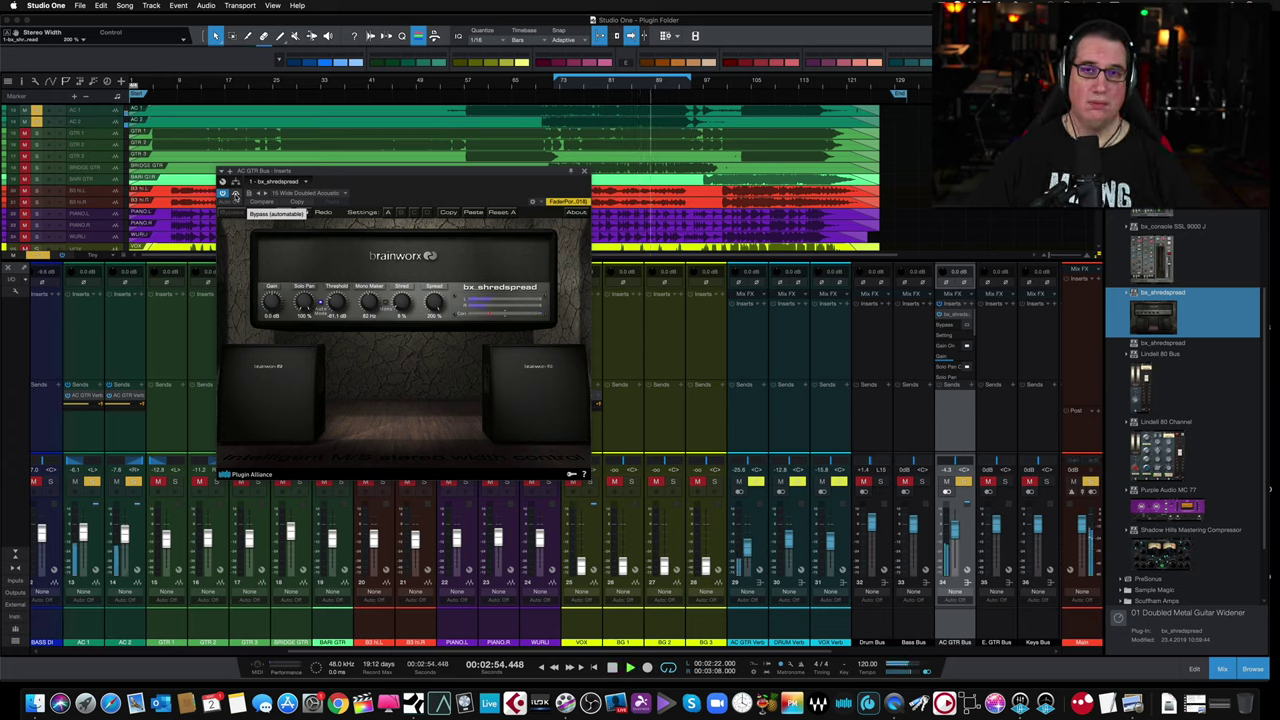
left_click(236, 194)
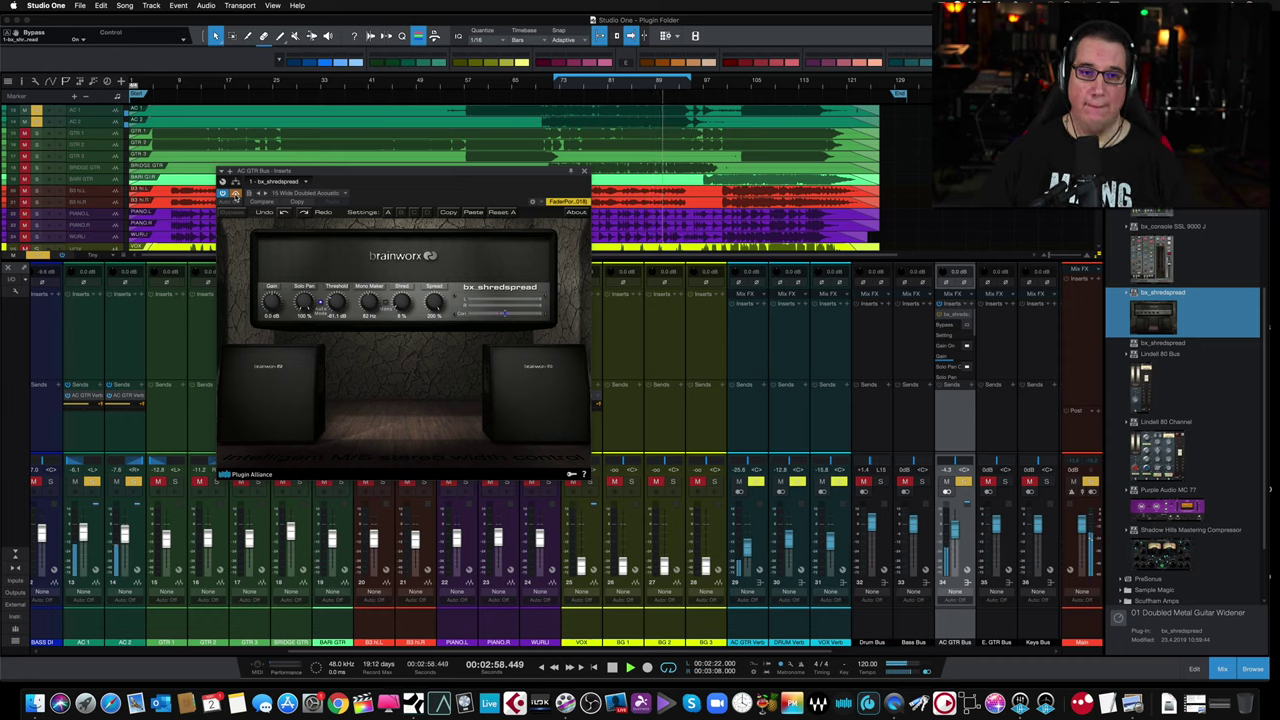
left_click(236, 194)
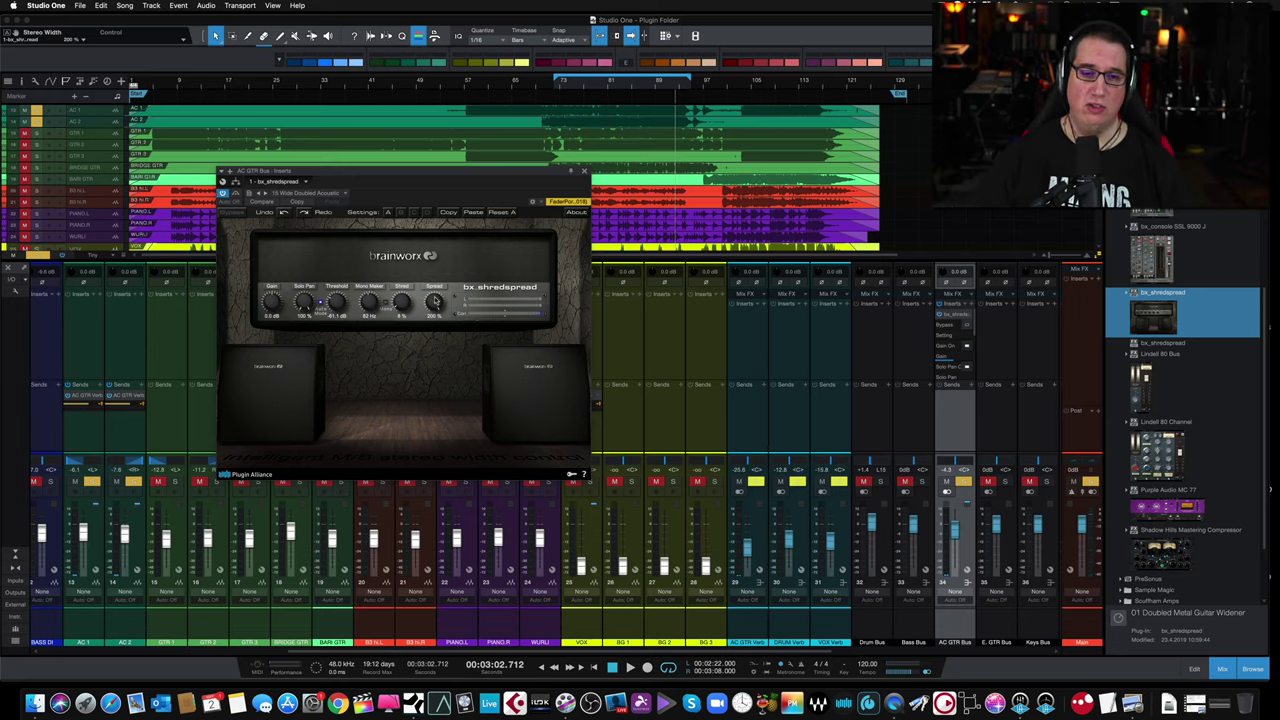
left_click_drag(435, 302, 432, 316)
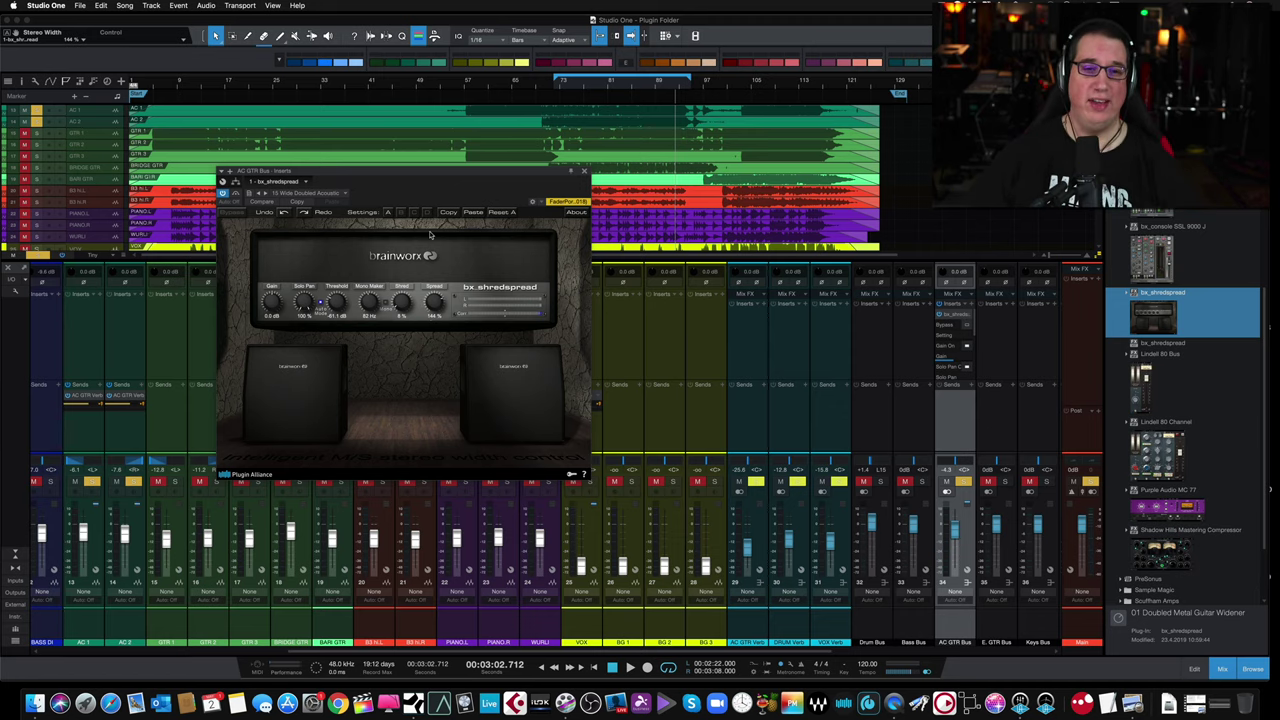
left_click_drag(415, 173, 414, 170)
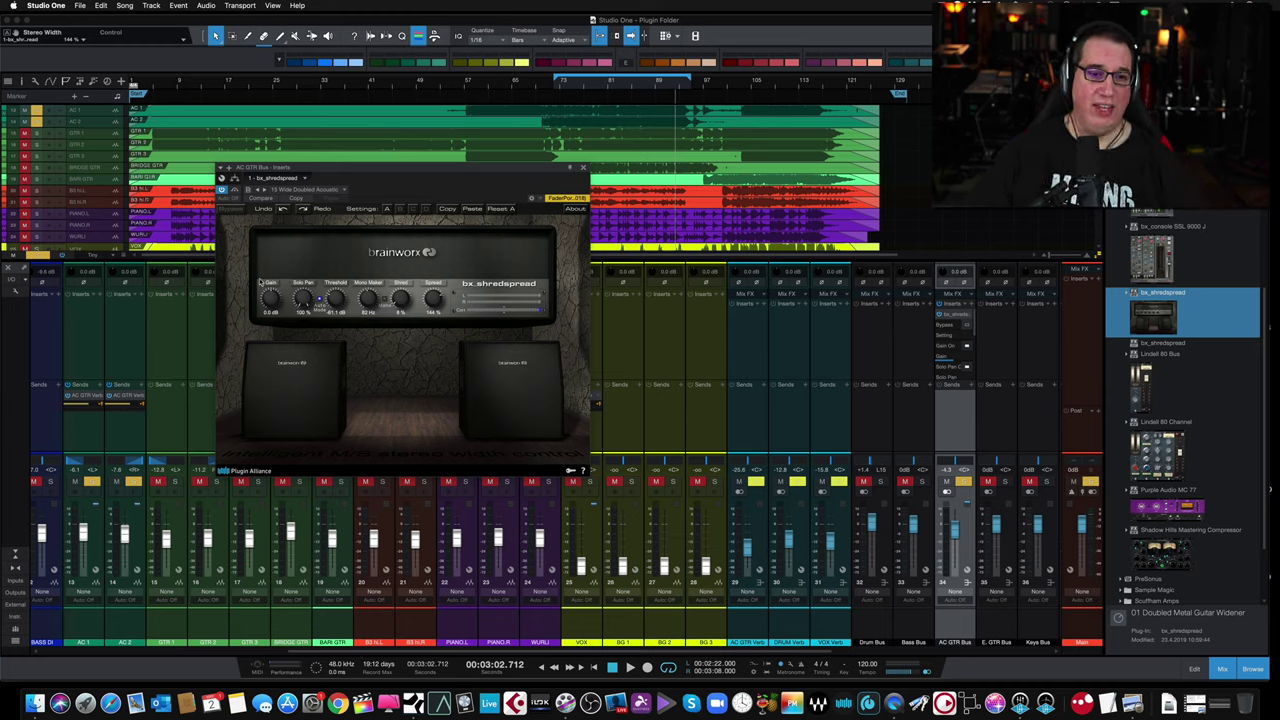
- Try the Solo Pan control, and lower the Mono Maker cutoff to 43 Hz before raising it again
left_click_drag(302, 300, 300, 327)
double_click(290, 290)
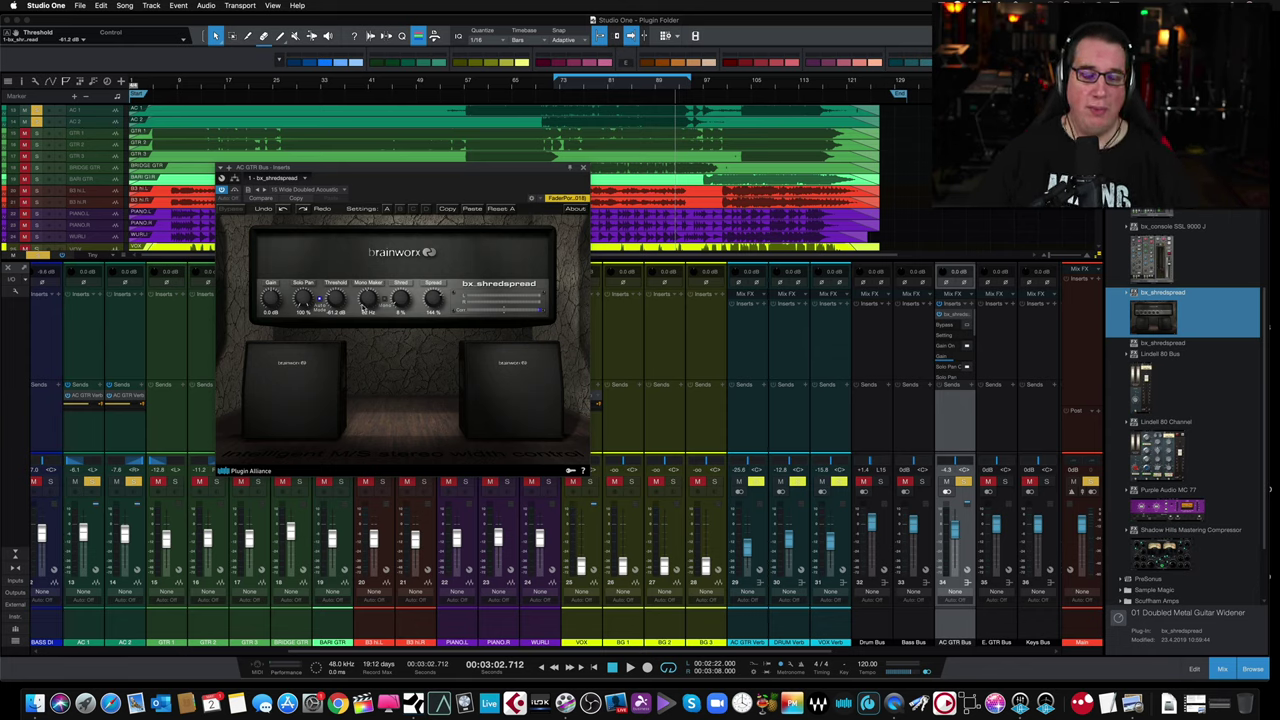
left_click_drag(366, 300, 366, 303)
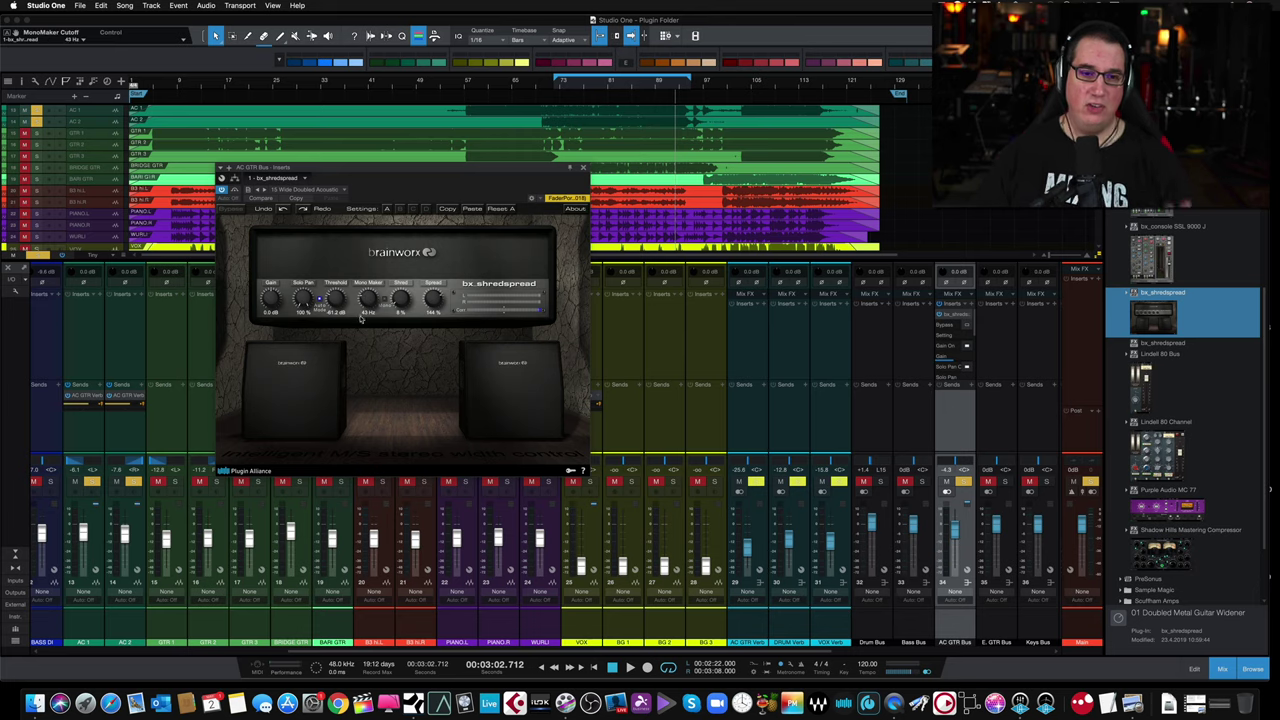
left_click_drag(366, 302, 366, 298)
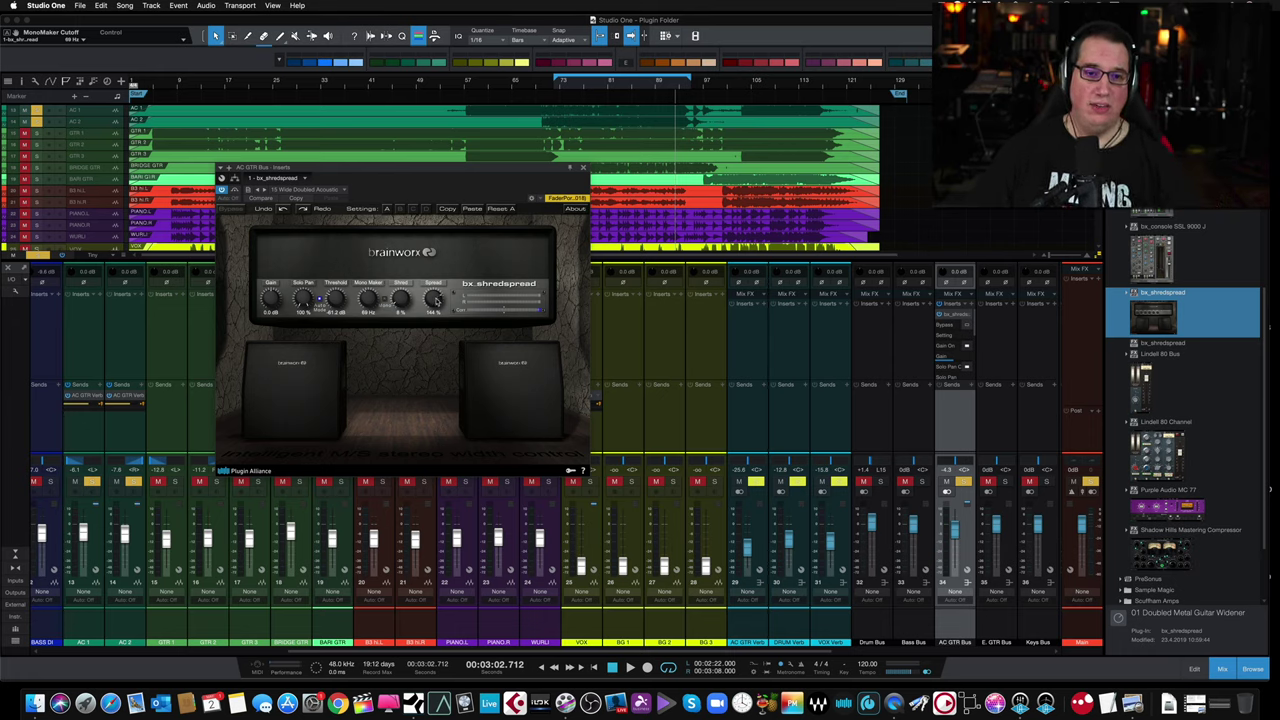
- Reload the preset 15 Wide Doubled Acoustic Guitars and compare it with the bypassed signal during playback
double_click(437, 300)
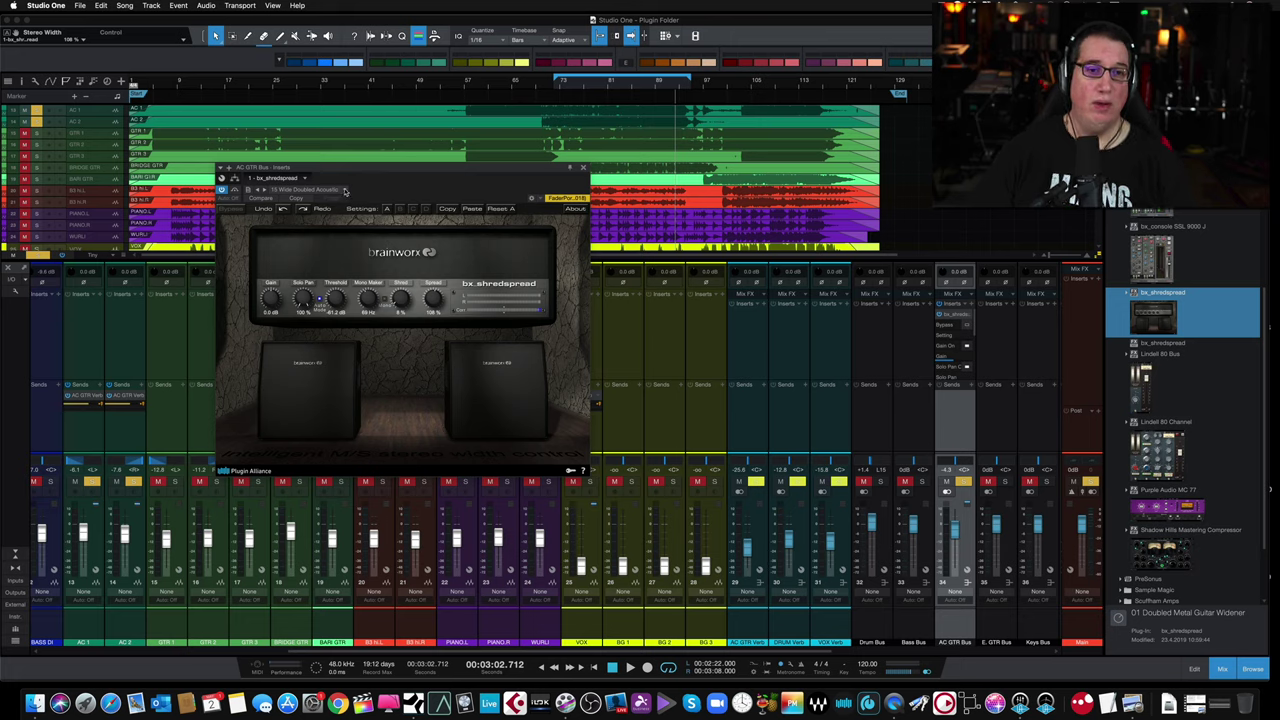
left_click(345, 190)
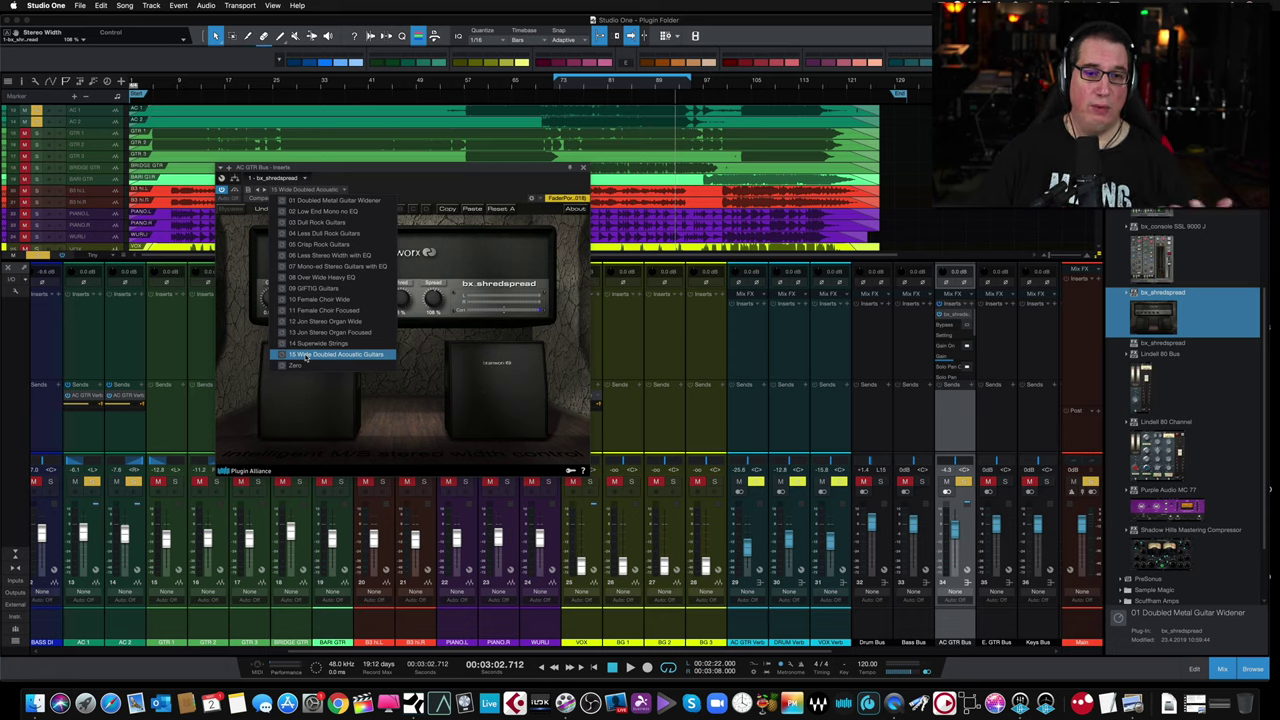
left_click(305, 356)
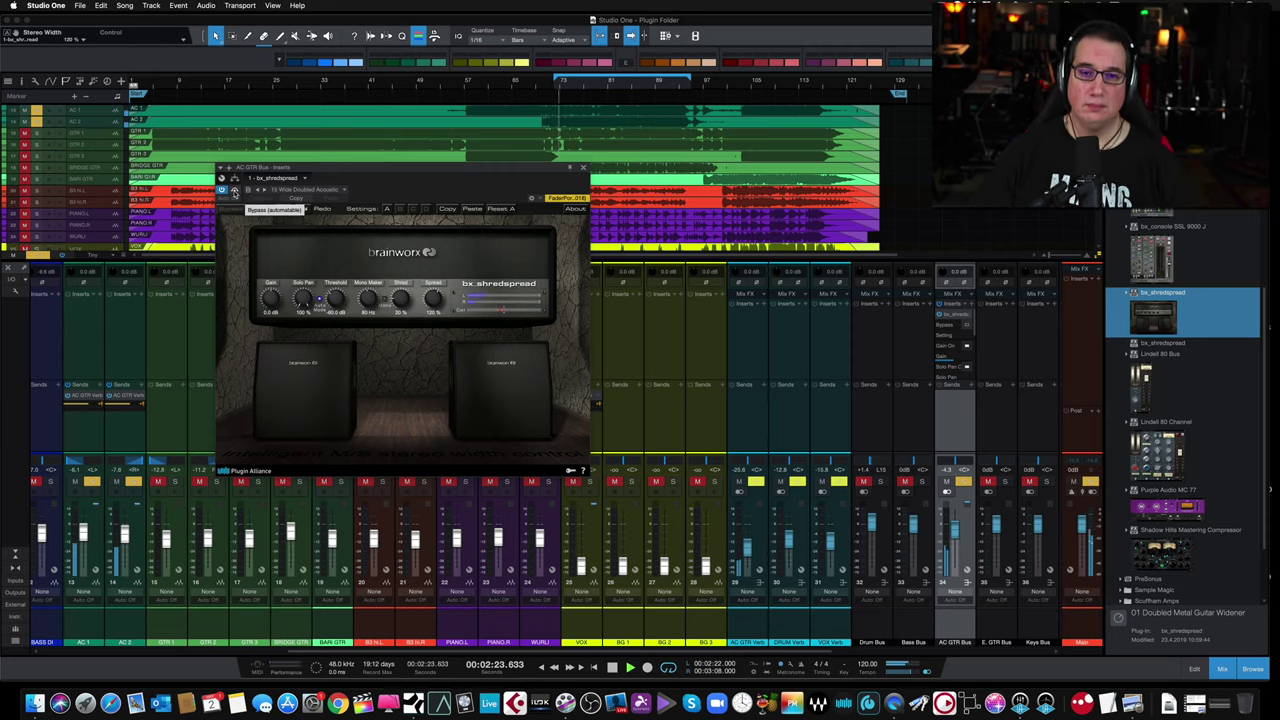
left_click(233, 190)
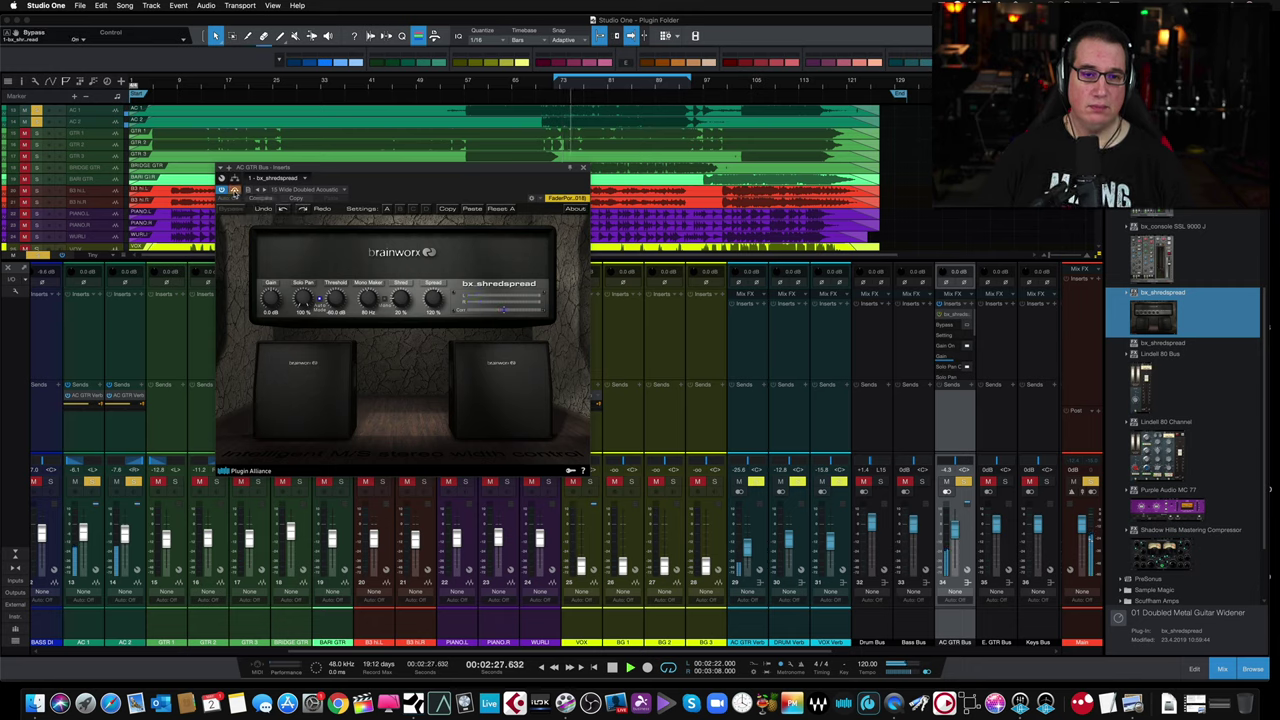
left_click(233, 190)
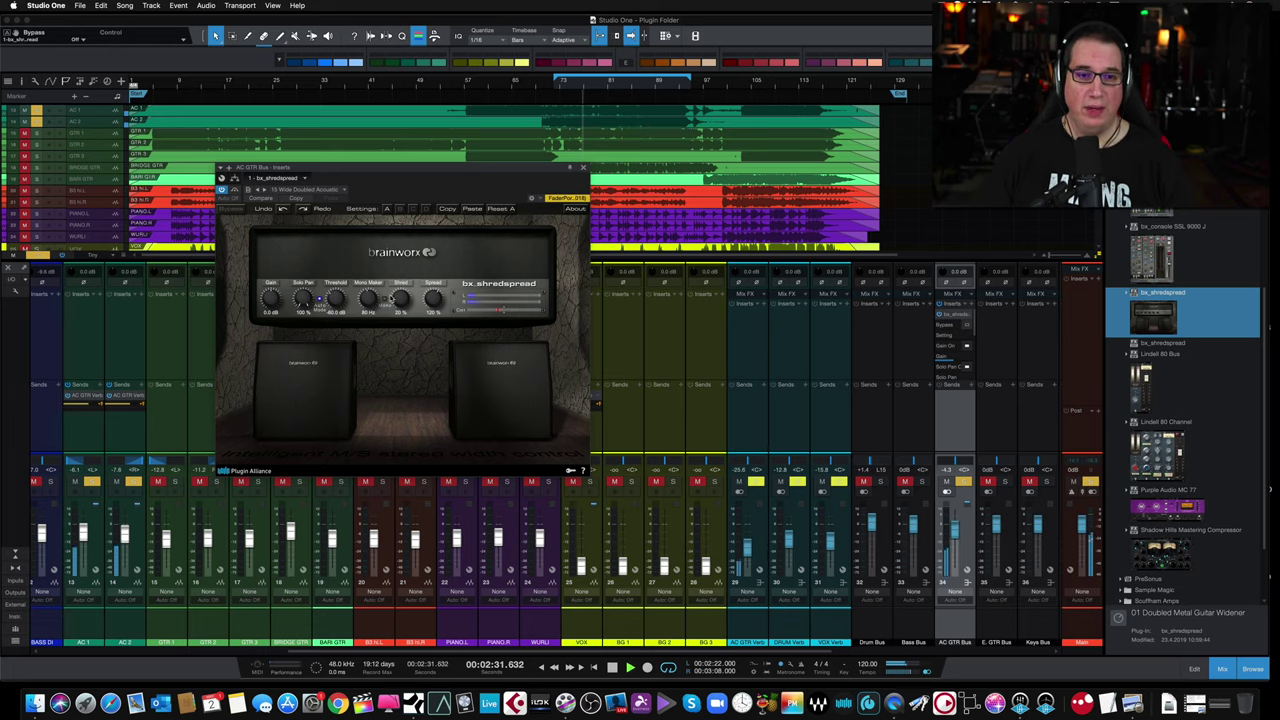
- Audition the Shred filter at high and zero amounts, set it to 12 %, and stop playback
double_click(398, 300)
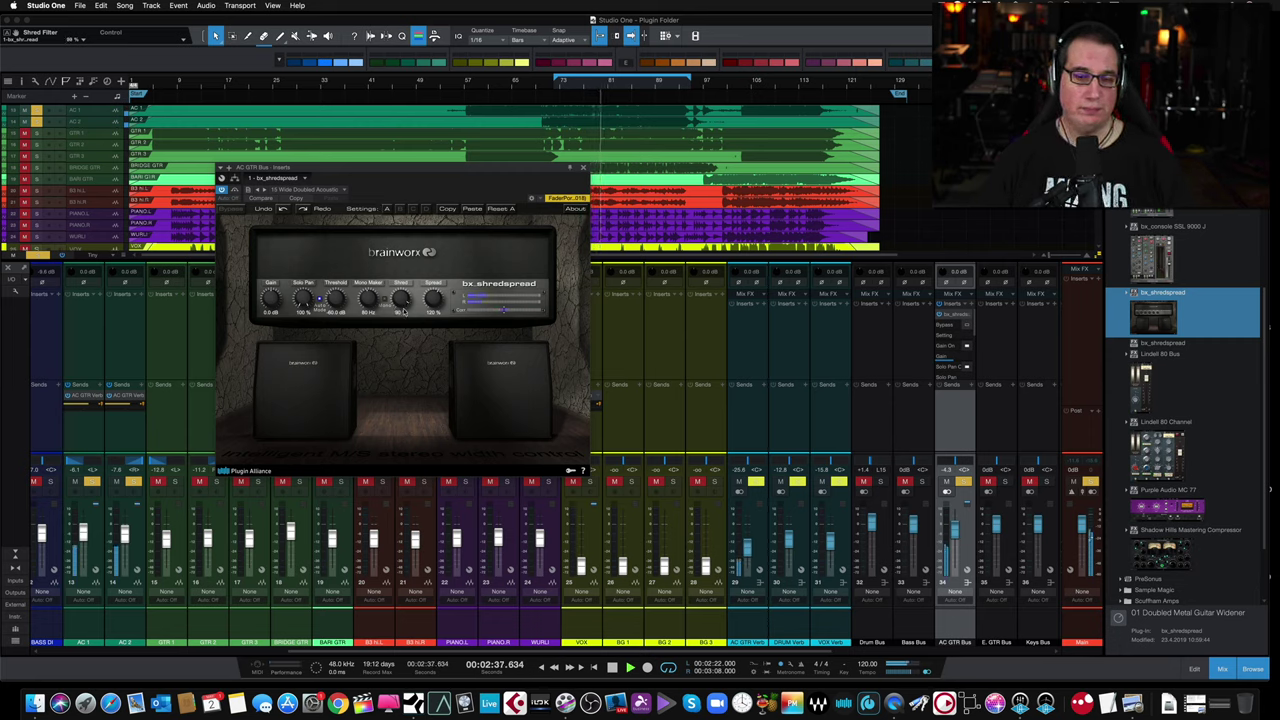
left_click_drag(400, 298, 404, 400)
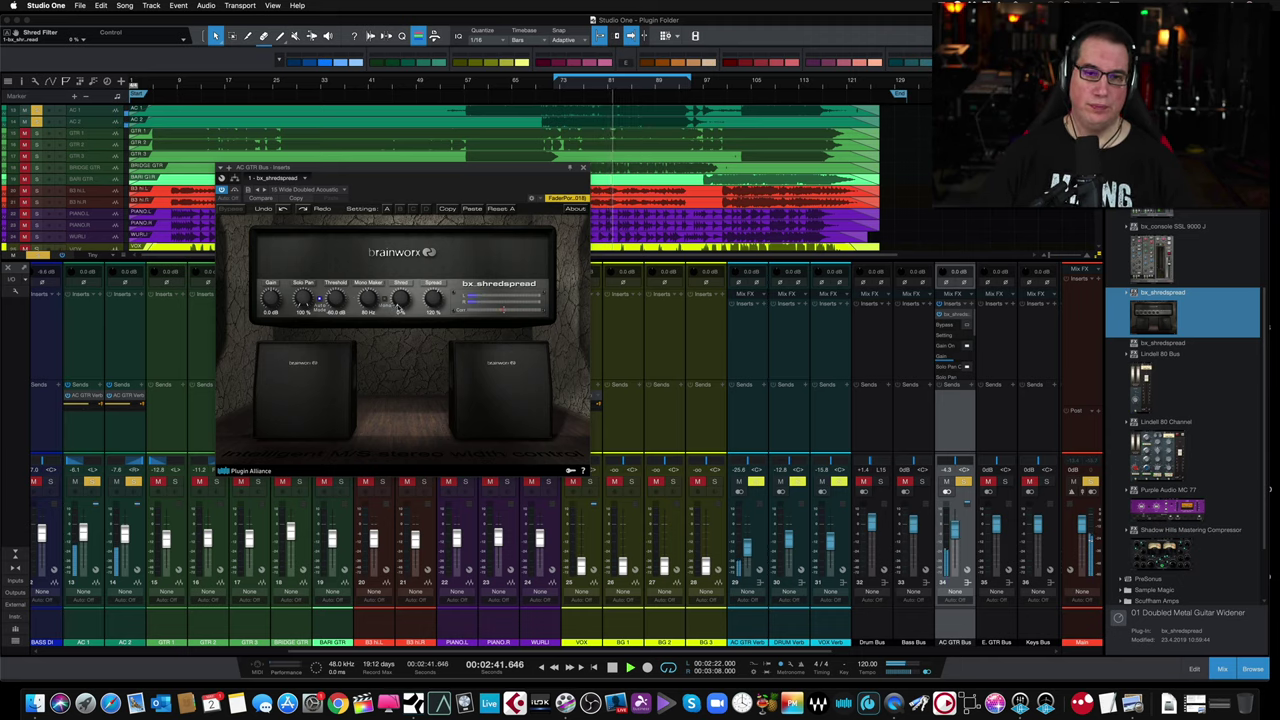
mouse_move(398, 306)
left_mouse_down()
mouse_move(391, 236)
mouse_move(392, 312)
left_mouse_up()
key("space")
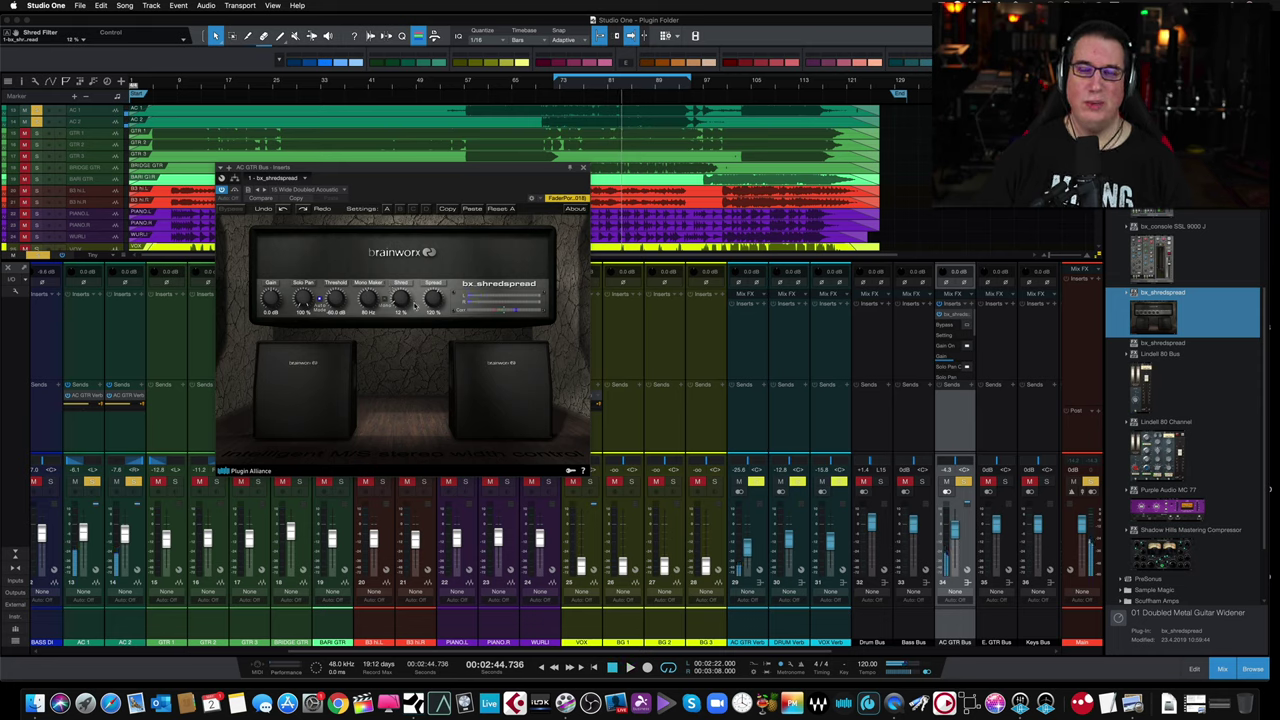
- Clear the track solos and compare the acoustic bus widening bypassed and active within the full mix
left_click(42, 256)
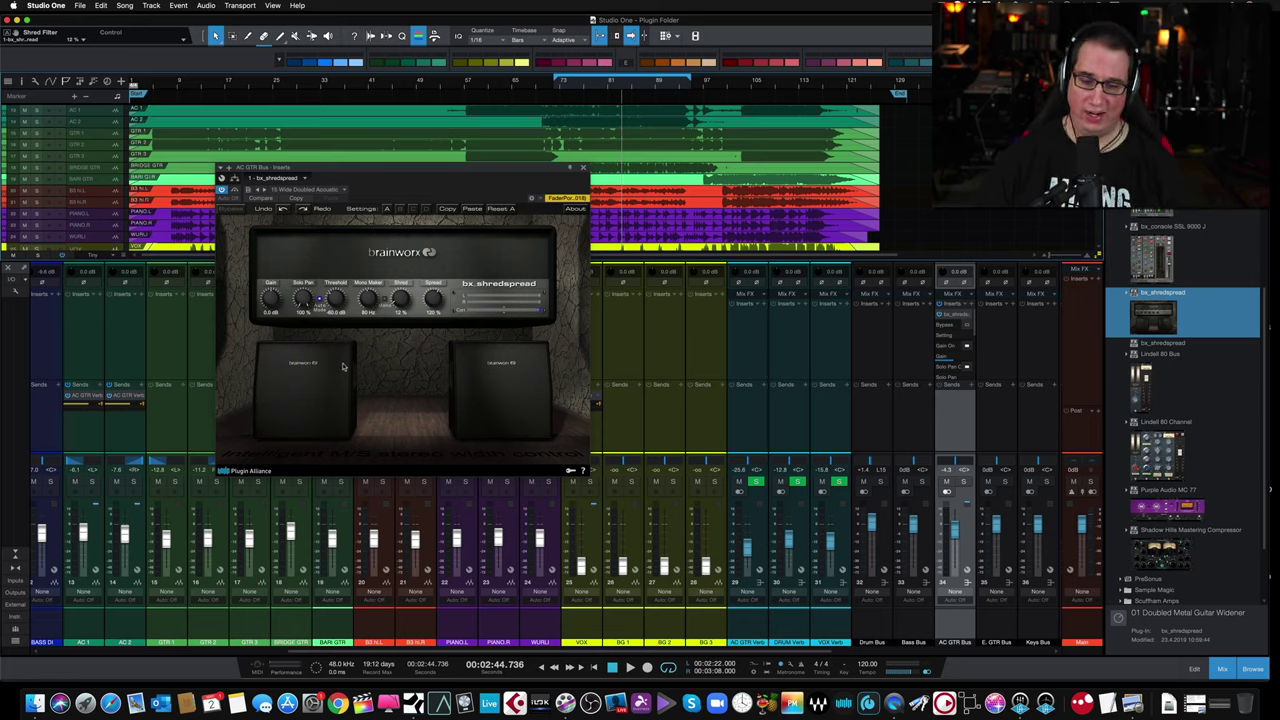
left_click_drag(376, 170, 376, 175)
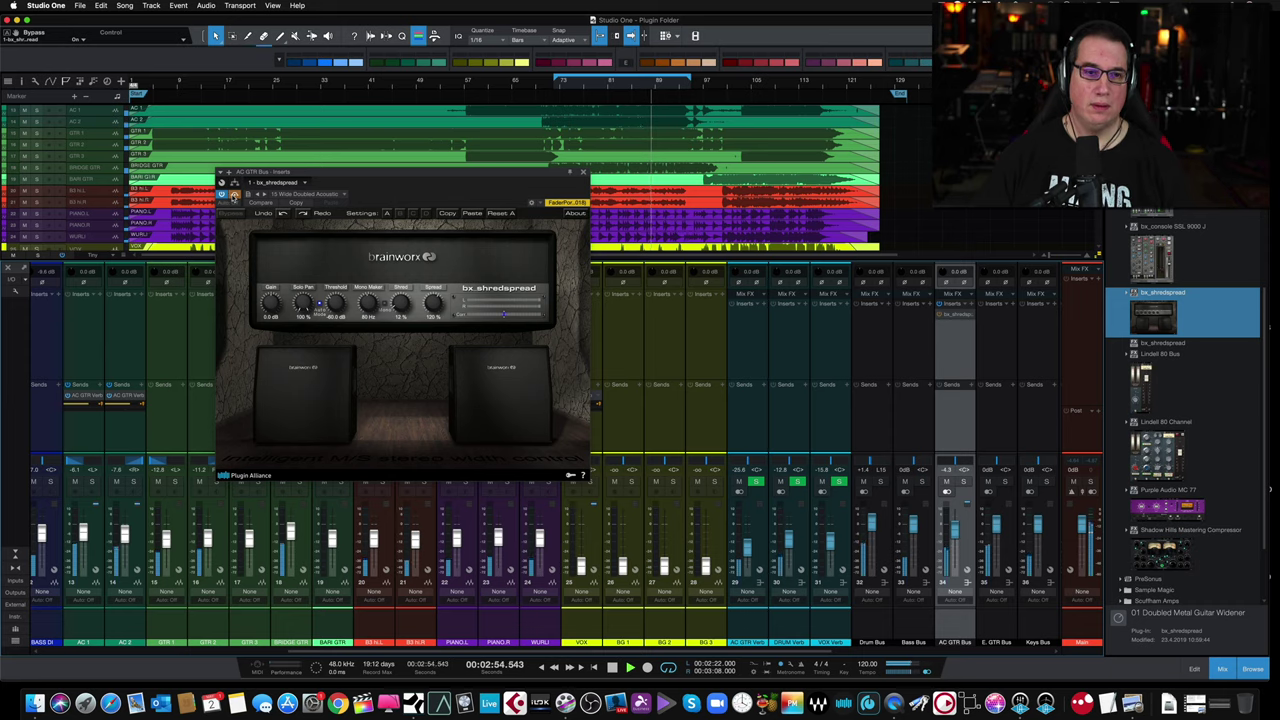
left_click(234, 196)
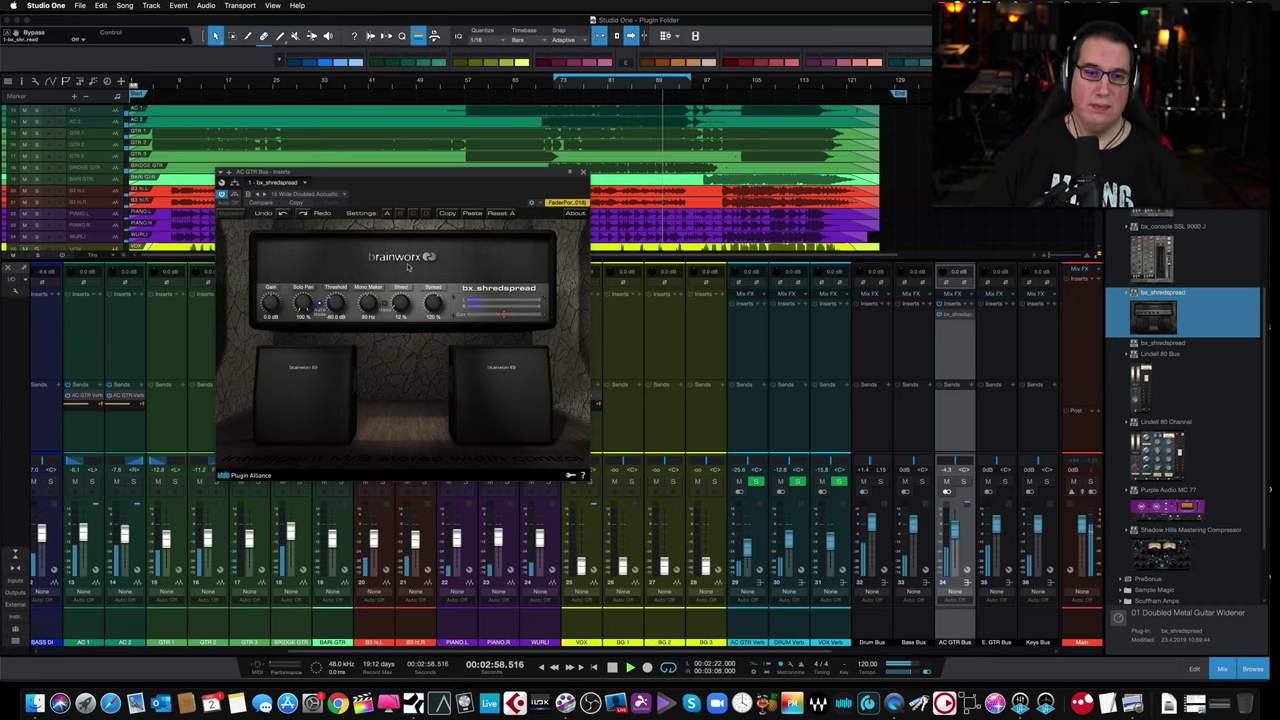
- Set the Spread to 138 % and compare bx_shredspread bypassed and active while the full mix plays
left_click_drag(432, 302, 432, 288)
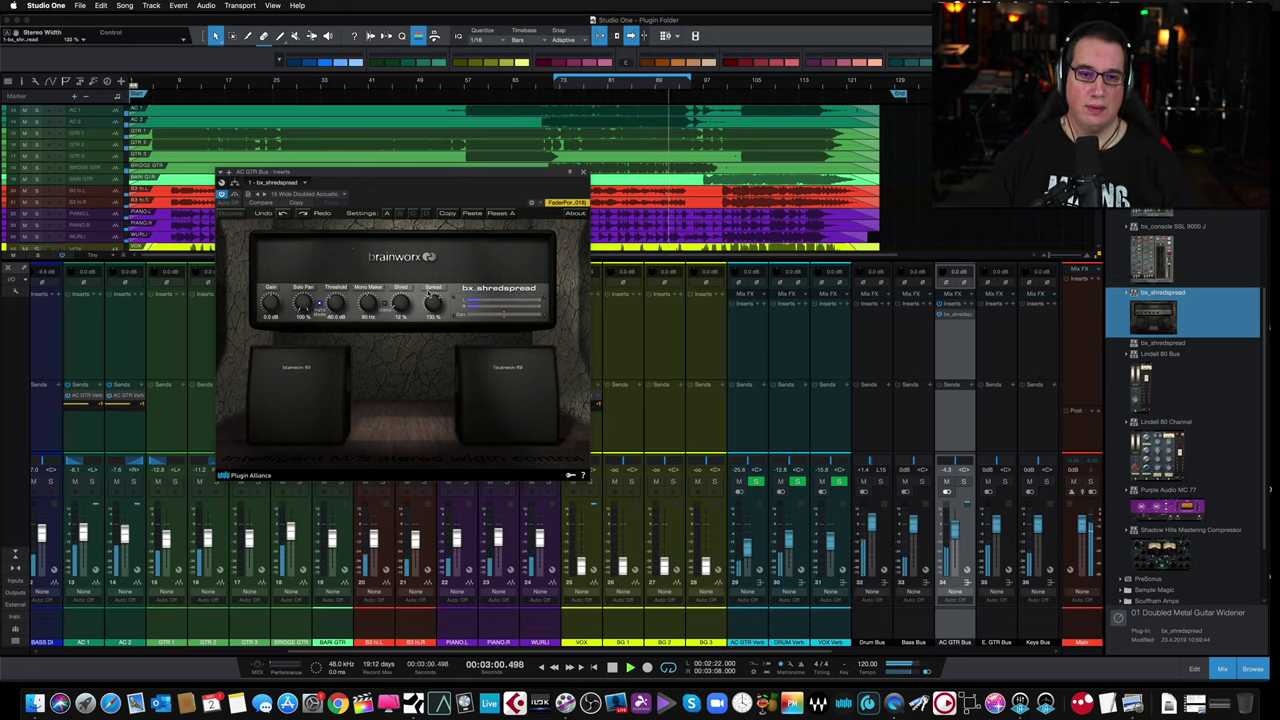
left_click(232, 196)
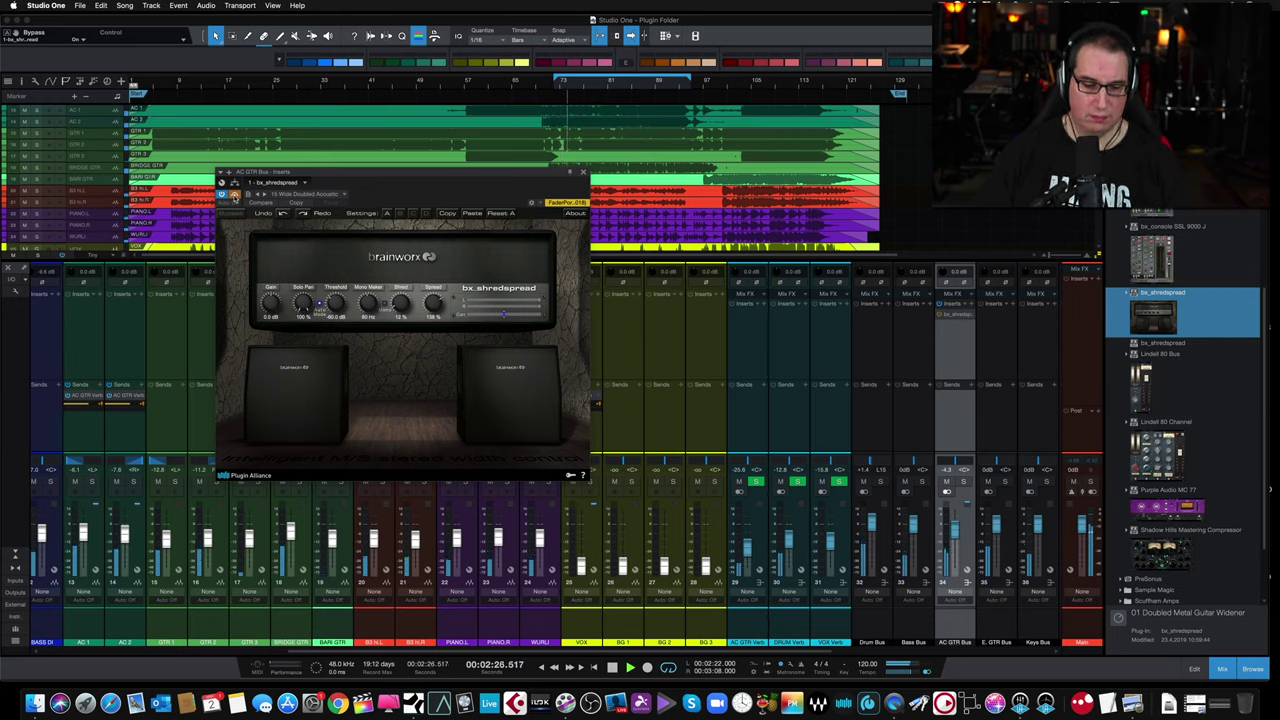
left_click(235, 195)
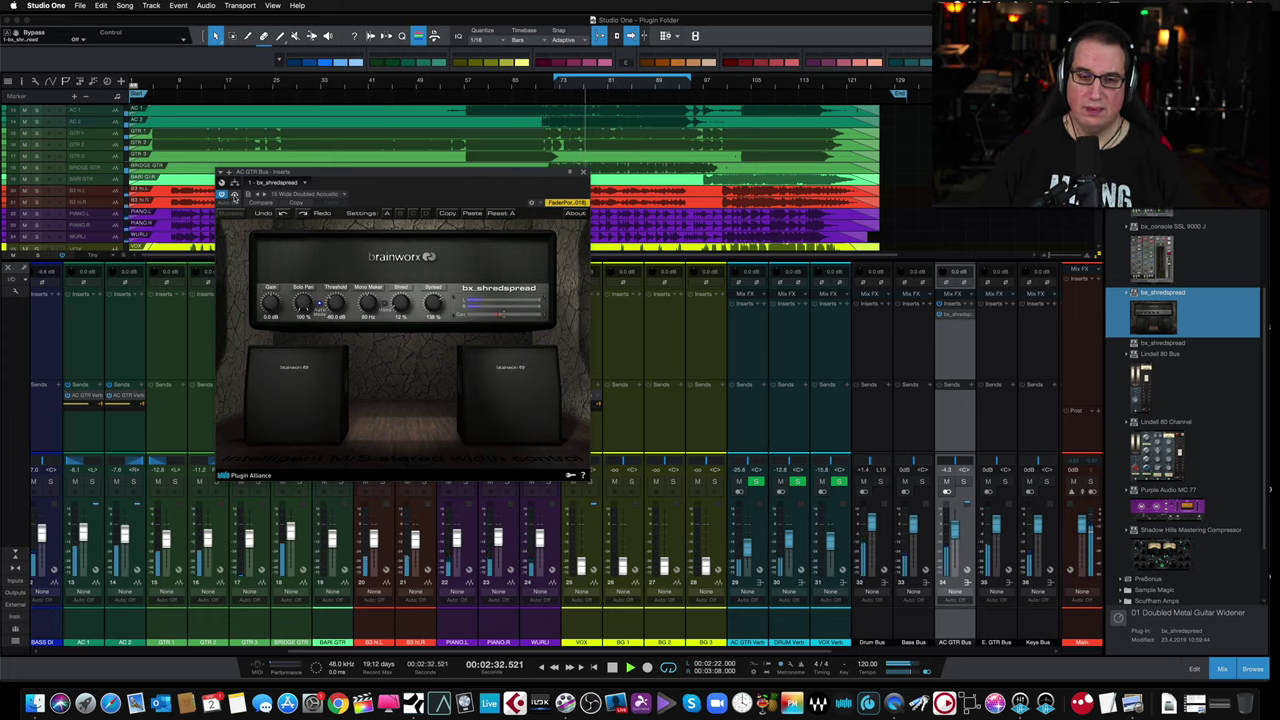
left_click(235, 195)
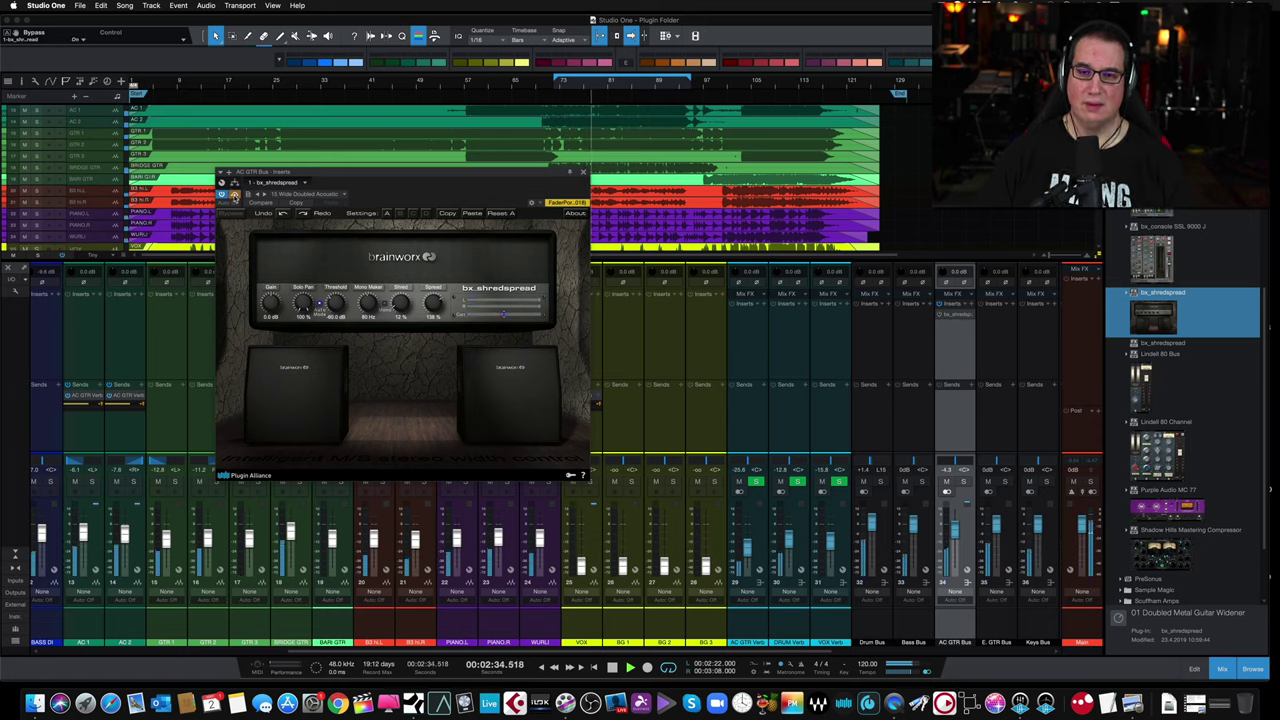
left_click(235, 195)
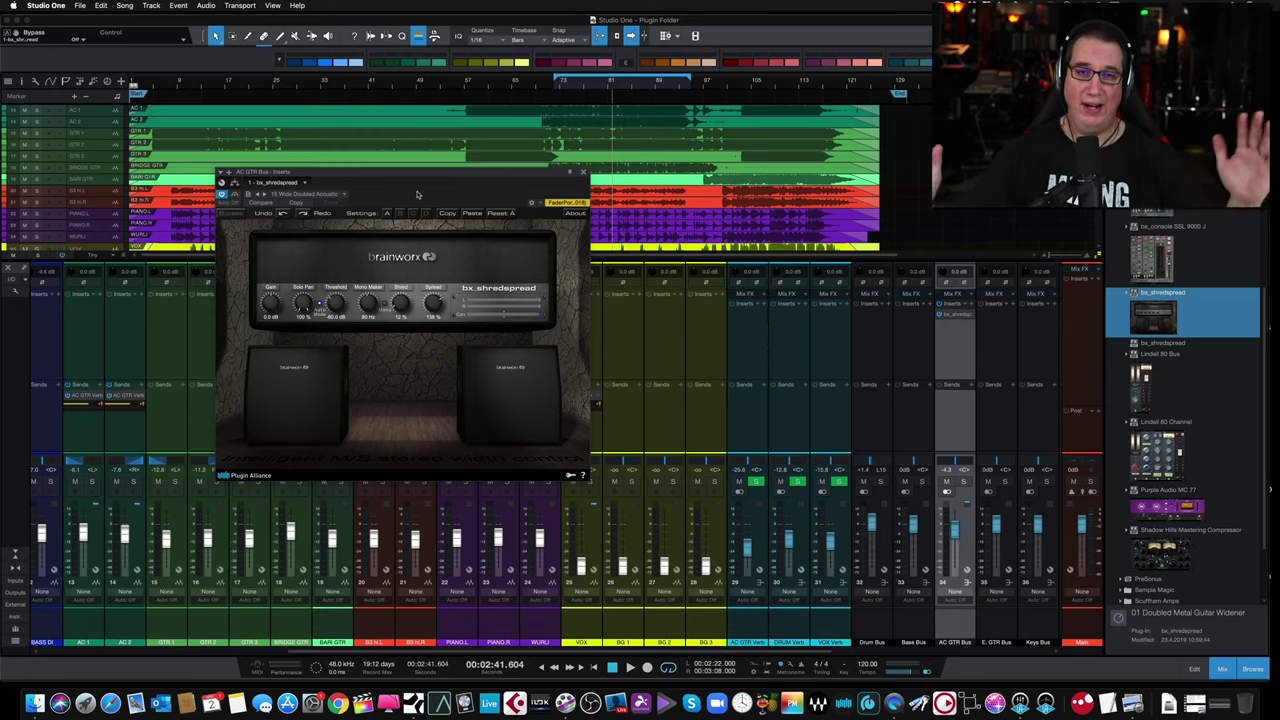
left_click_drag(422, 174, 437, 178)
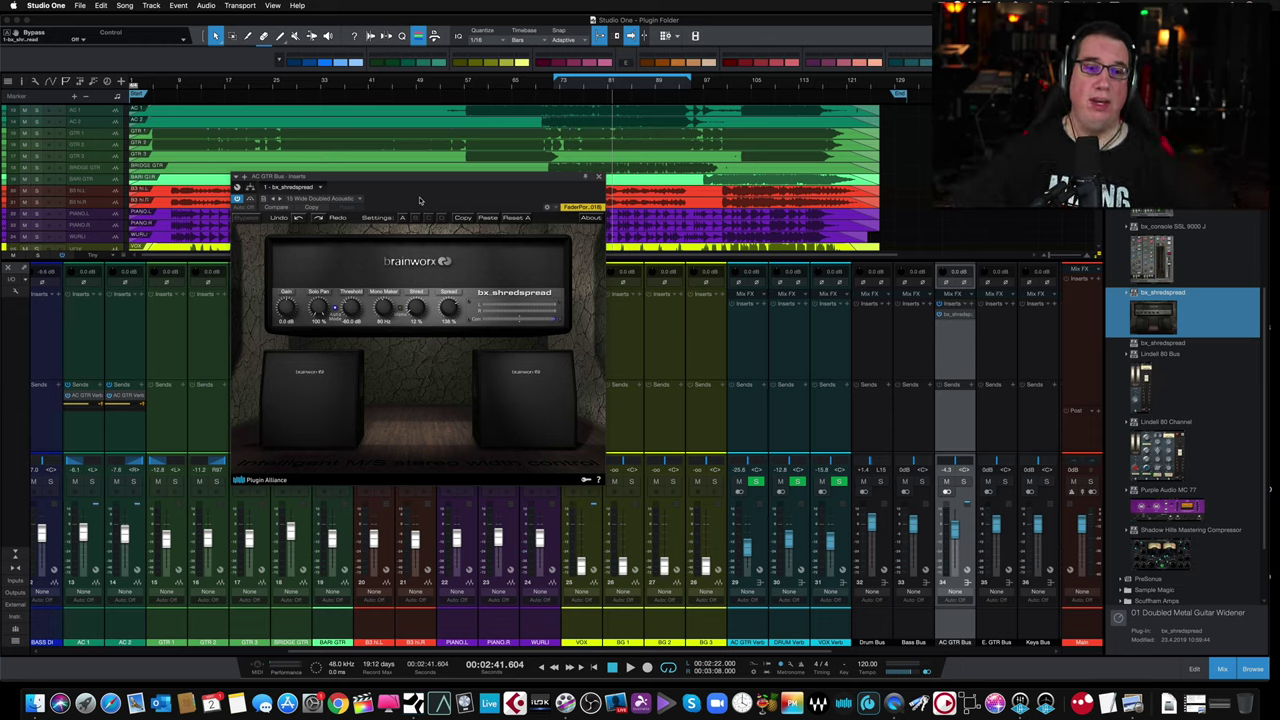
left_click_drag(418, 179, 405, 179)
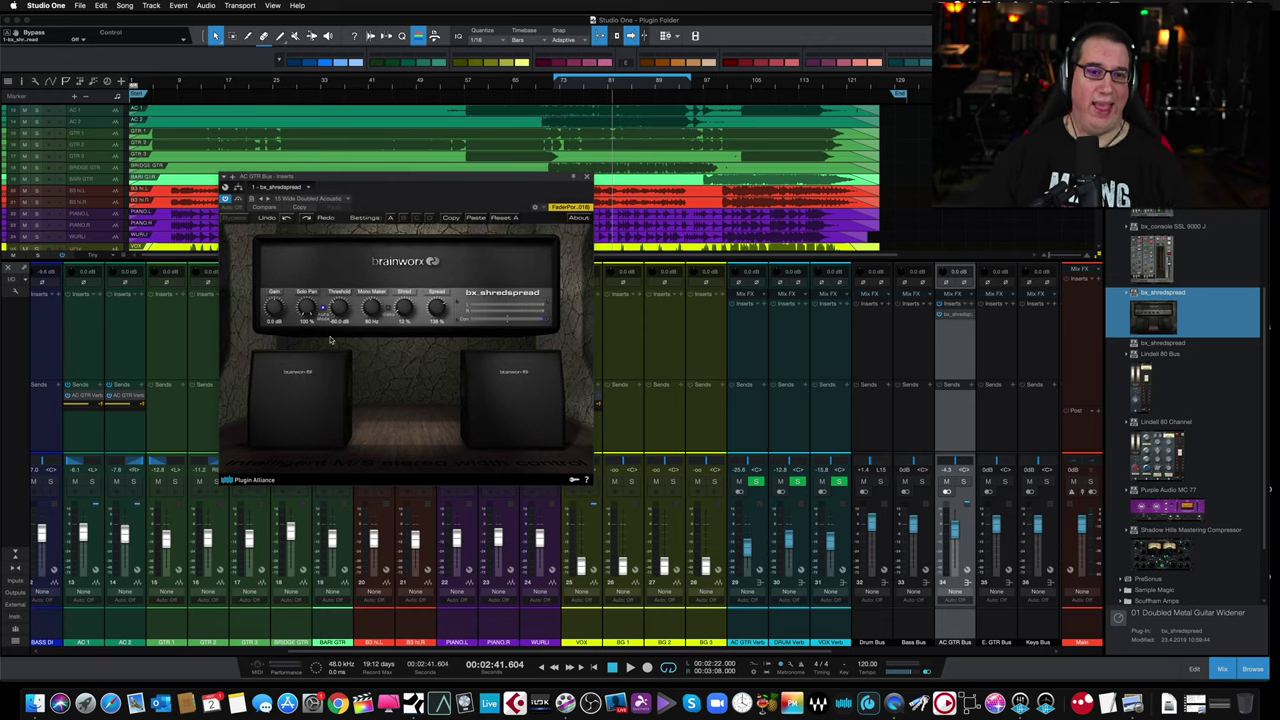
left_click(347, 200)
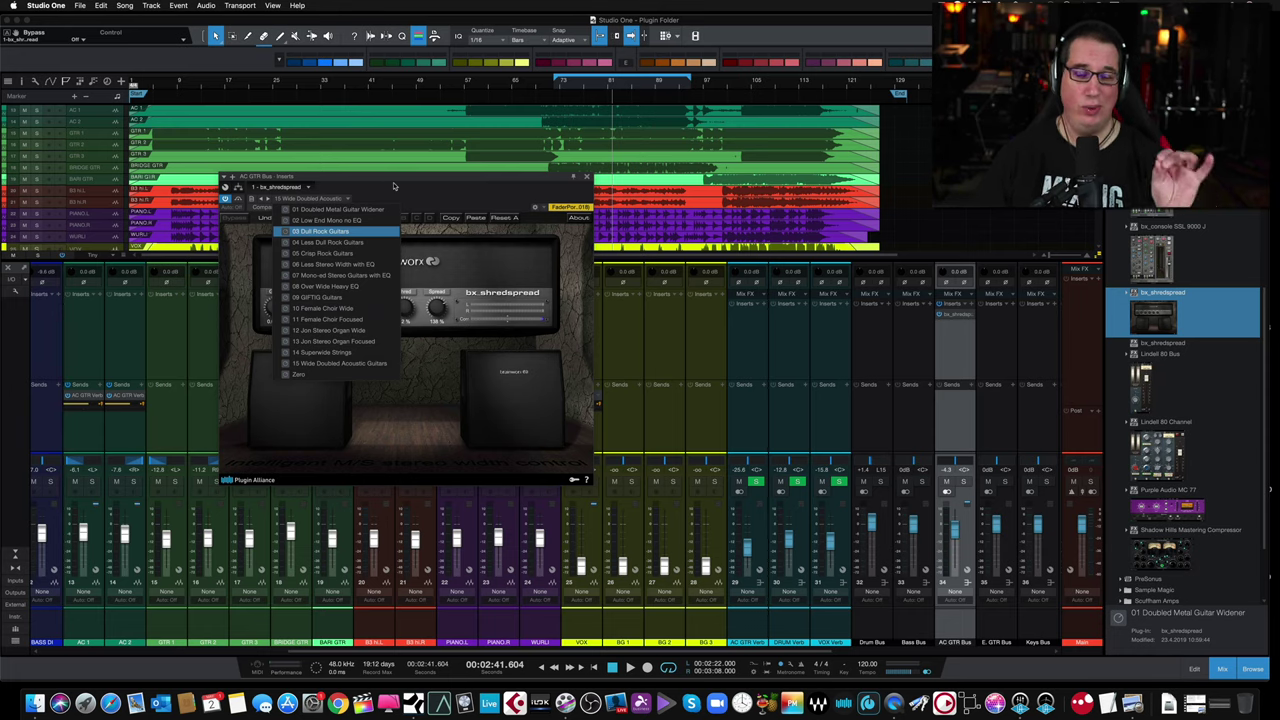
left_click(394, 186)
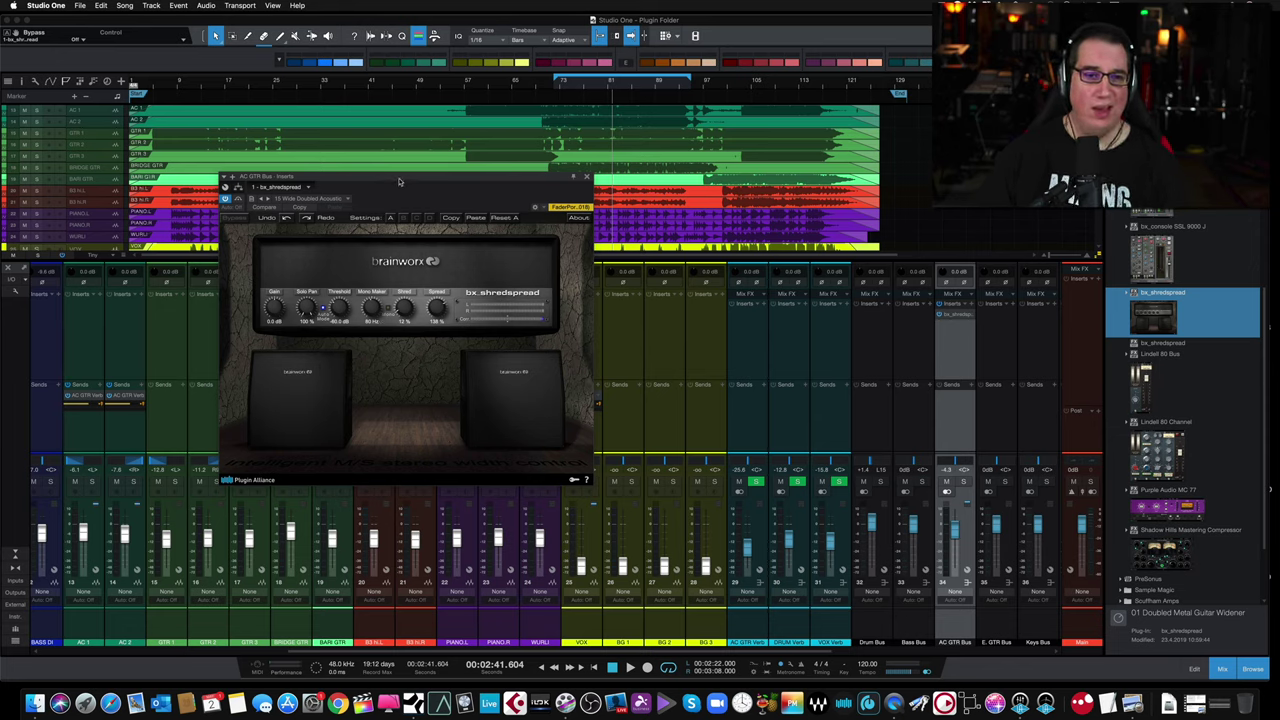
left_click_drag(403, 179, 405, 176)
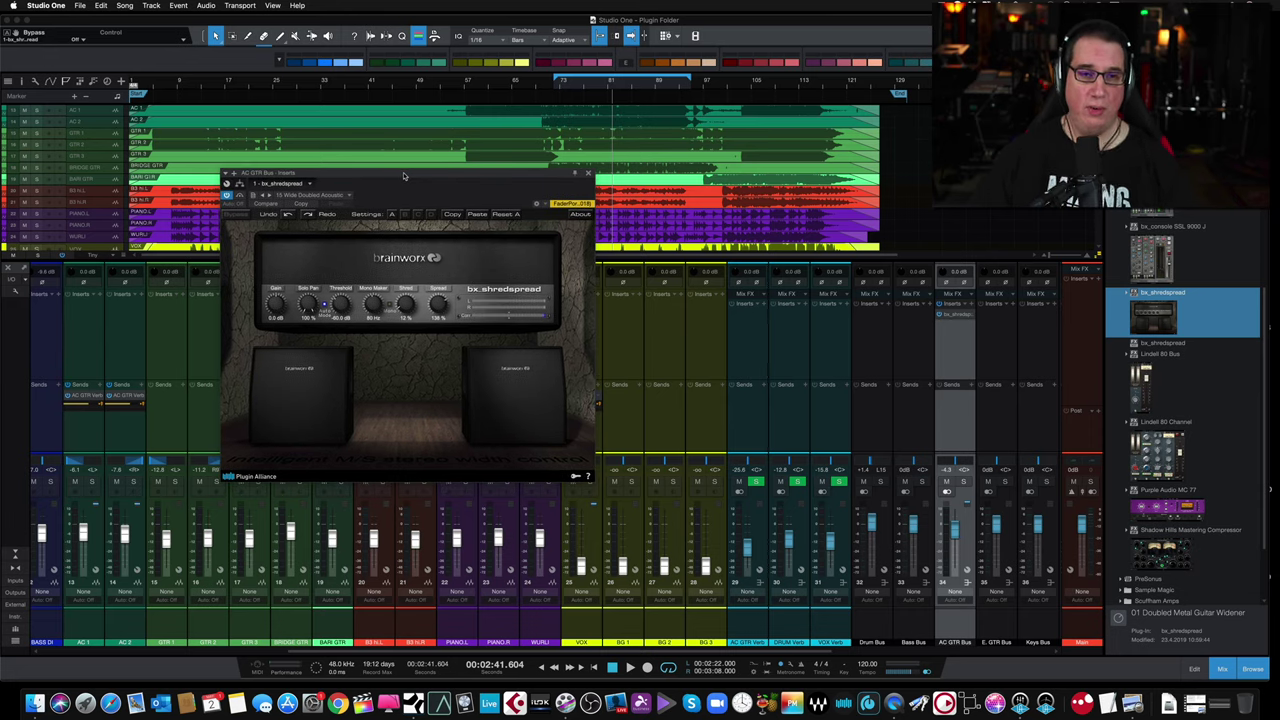
left_click_drag(401, 177, 397, 181)
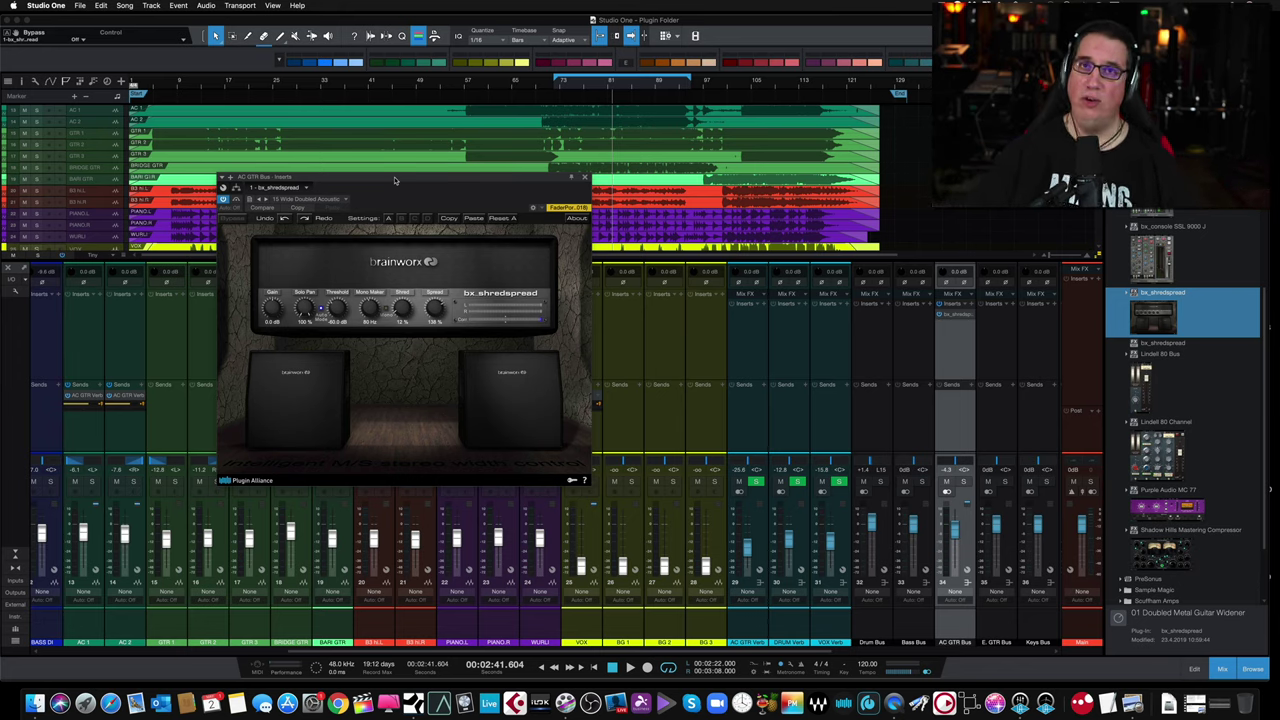
left_click_drag(395, 180, 395, 186)
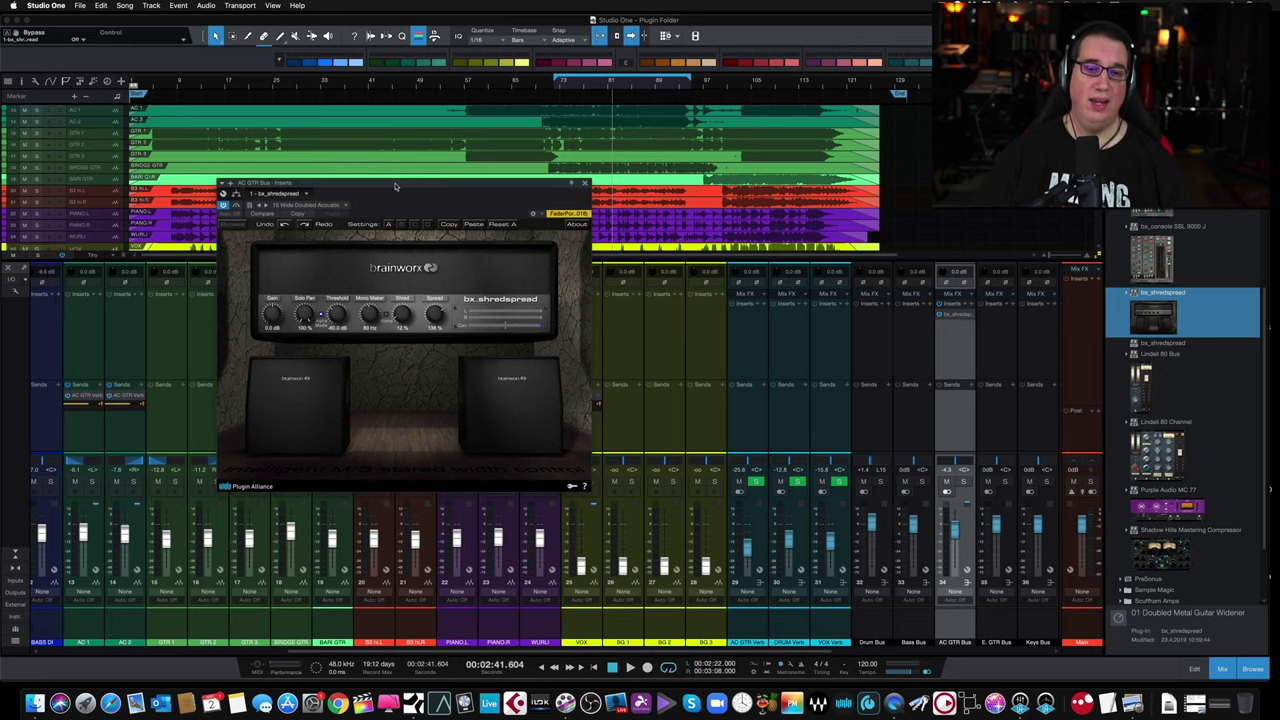